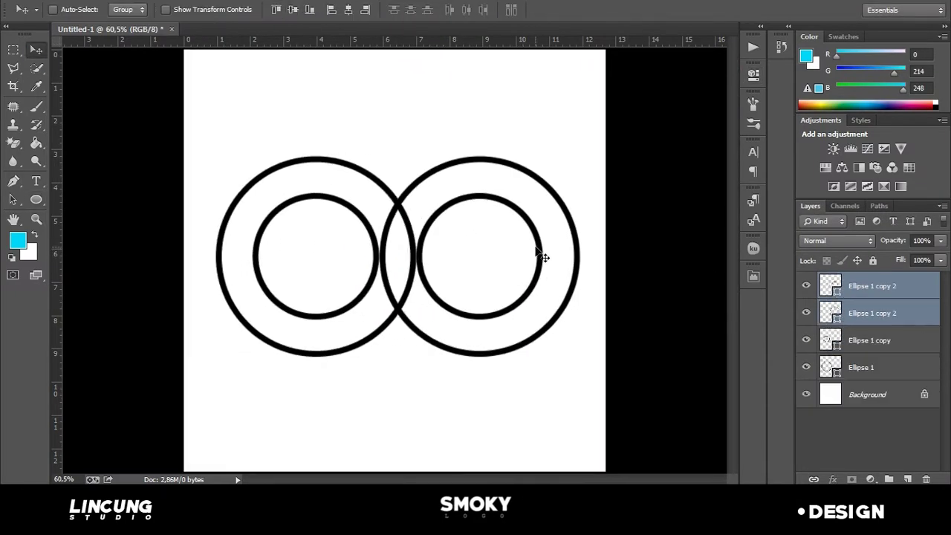
# Cut away the first ring overlap with a Polygonal Lasso selection.
pyautogui.scroll(2, 663, 282)
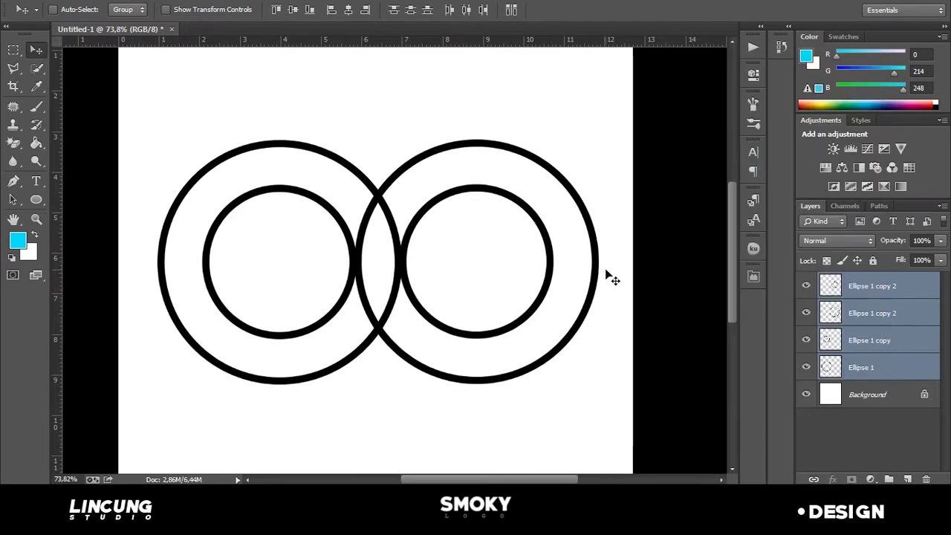
pyautogui.hotkey('ctrl', '+')
pyautogui.click(872, 312)
pyautogui.press('l')
pyautogui.scroll(2, 573, 250)
pyautogui.click(392, 191)
pyautogui.click(420, 235)
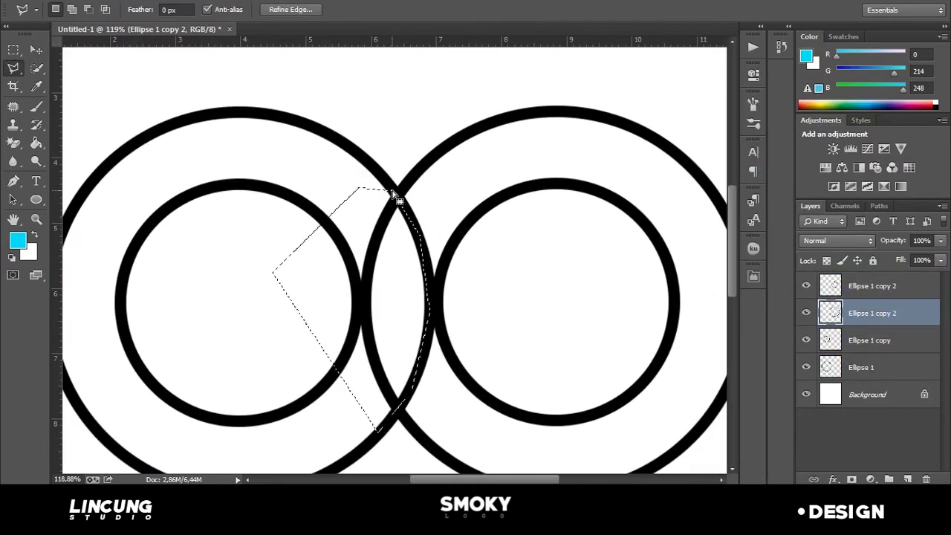
pyautogui.click(392, 191)
pyautogui.press('Delete')
# Delete the overlapping section on the left ring and deselect.
pyautogui.scroll(-1, 442, 318)
pyautogui.scroll(1, 429, 361)
pyautogui.hotkey('ctrl', 'd')
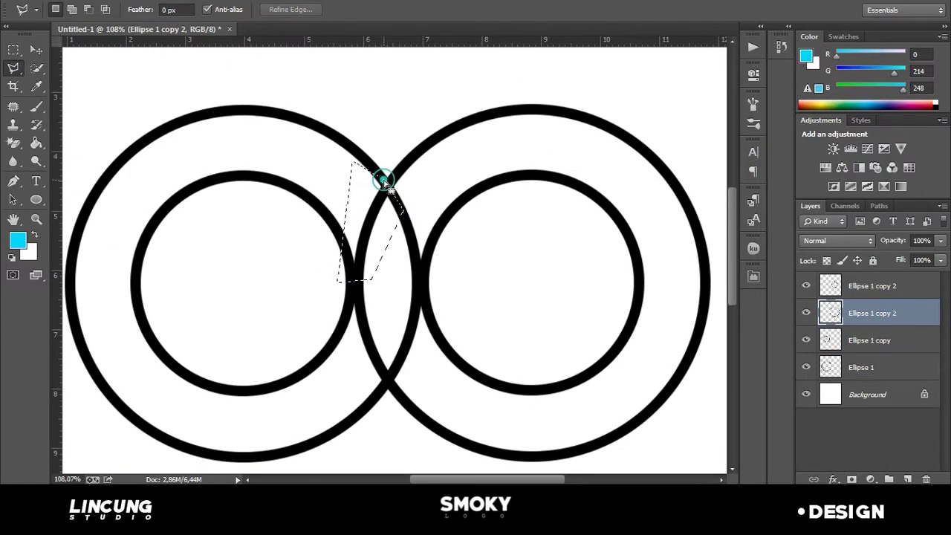
pyautogui.click(889, 366)
pyautogui.press('Delete')
pyautogui.hotkey('ctrl', 'd')
# Select the Ellipse 1 copy 2 and Ellipse 1 layers.
pyautogui.press('v')
pyautogui.scroll(-1, 642, 346)
pyautogui.click(885, 313)
pyautogui.scroll(1, 550, 362)
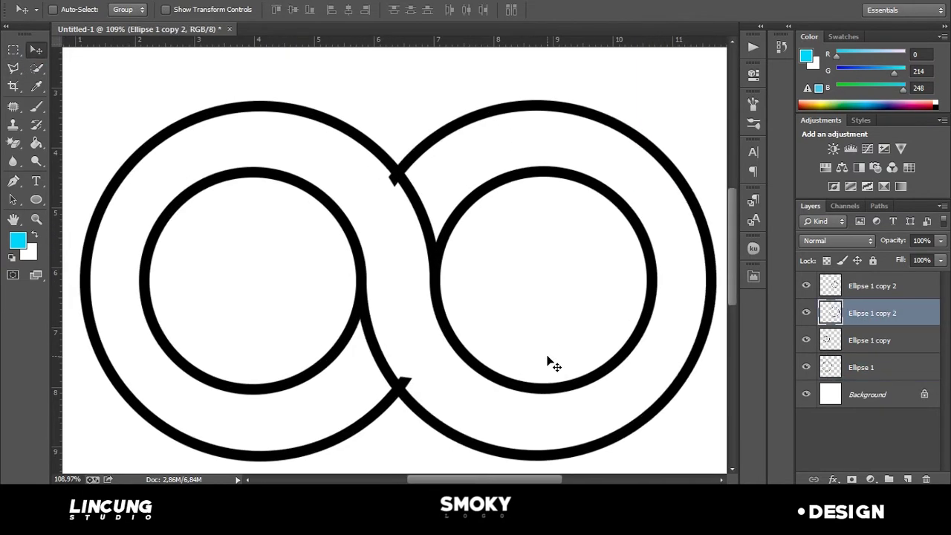
pyautogui.keyDown('ctrl'); pyautogui.click(427, 364); pyautogui.keyUp('ctrl')
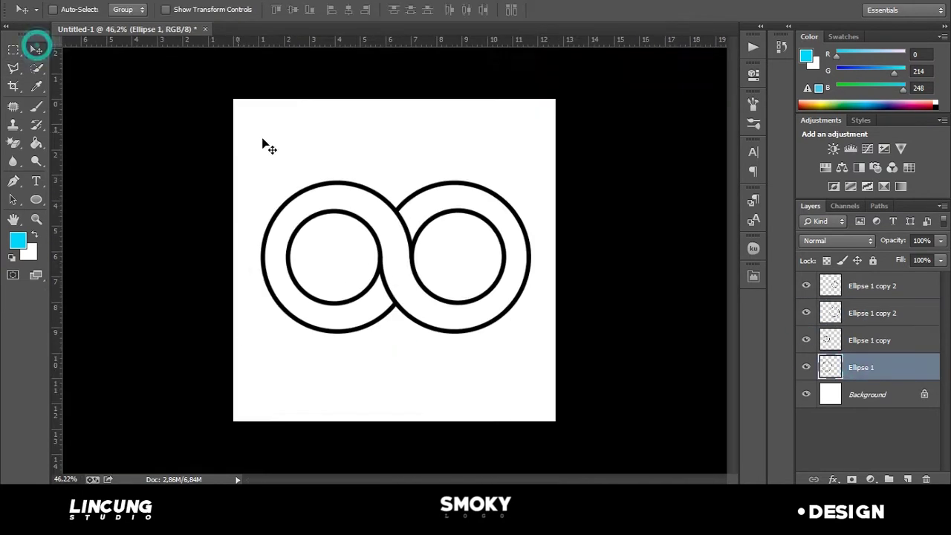
# Rotate the small ellipse into place on the right ring.
pyautogui.press('v')
pyautogui.hotkey('ctrl', 't')
pyautogui.moveTo(380, 158); pyautogui.dragTo(412, 190)
pyautogui.scroll(1, 416, 185)
pyautogui.press('Return')
pyautogui.scroll(-1, 457, 197)
# Fade the rings to 44% opacity and delete the ring lines behind the ellipse.
pyautogui.press('4')
pyautogui.press('4')
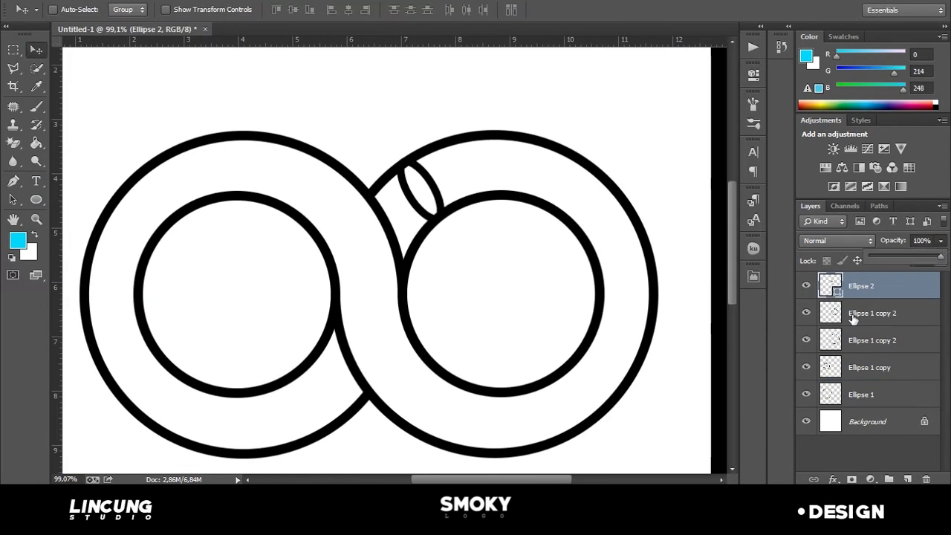
pyautogui.scroll(1, 510, 219)
pyautogui.scroll(-1, 530, 220)
pyautogui.press('l')
pyautogui.scroll(1, 402, 186)
pyautogui.click(442, 239)
pyautogui.click(449, 272)
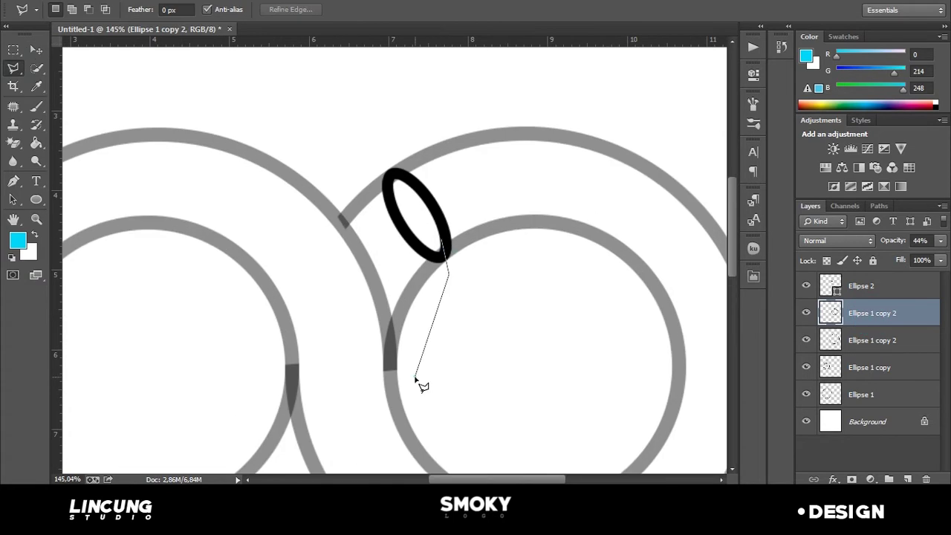
pyautogui.doubleClick(367, 253)
pyautogui.press('Delete')
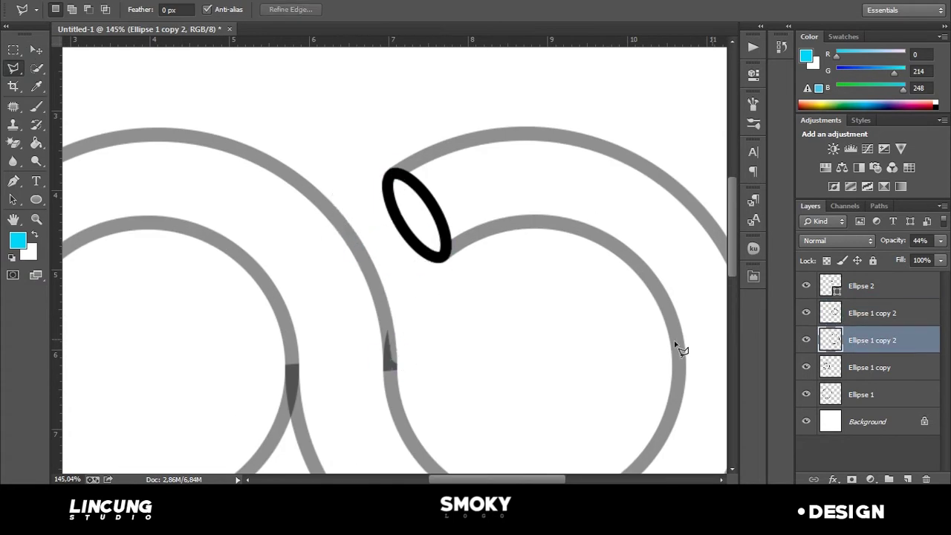
# Place a copy of the small ellipse at the lower left crossing.
pyautogui.press('v')
pyautogui.scroll(-2, 476, 223)
pyautogui.moveTo(431, 197); pyautogui.dragTo(335, 340)
pyautogui.scroll(2, 344, 357)
pyautogui.scroll(-3, 344, 357)
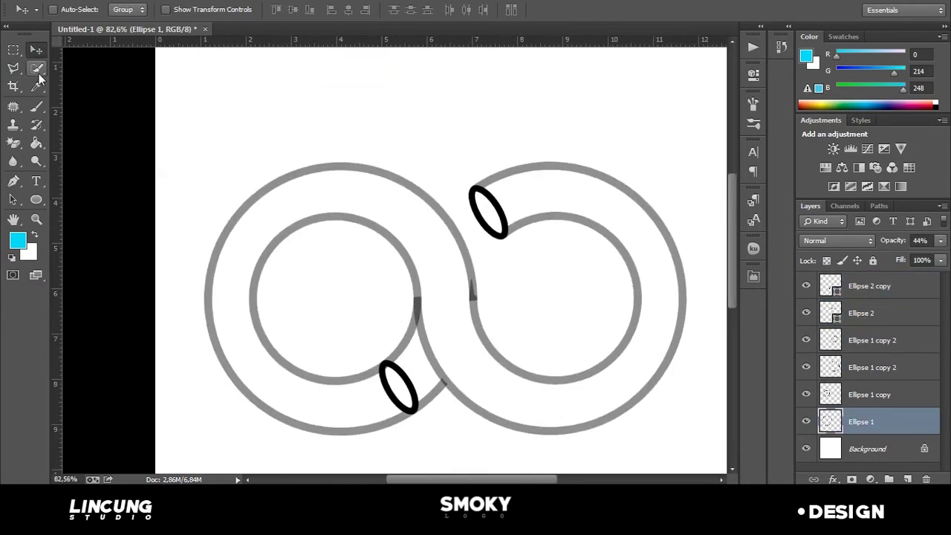
pyautogui.scroll(1, 401, 376)
# Trim the ring lines behind the lower ellipse and restore the rings to full opacity.
pyautogui.press('l')
pyautogui.click(401, 375)
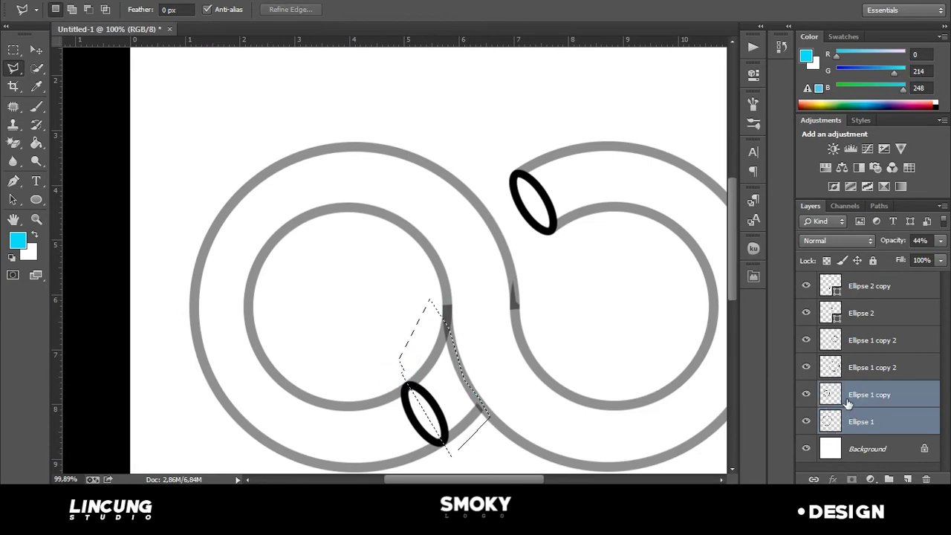
pyautogui.click(862, 421)
pyautogui.scroll(-2, 471, 334)
pyautogui.press('v')
pyautogui.keyDown('shift'); pyautogui.click(873, 339); pyautogui.keyUp('shift')
pyautogui.press('0')
pyautogui.scroll(2, 382, 263)
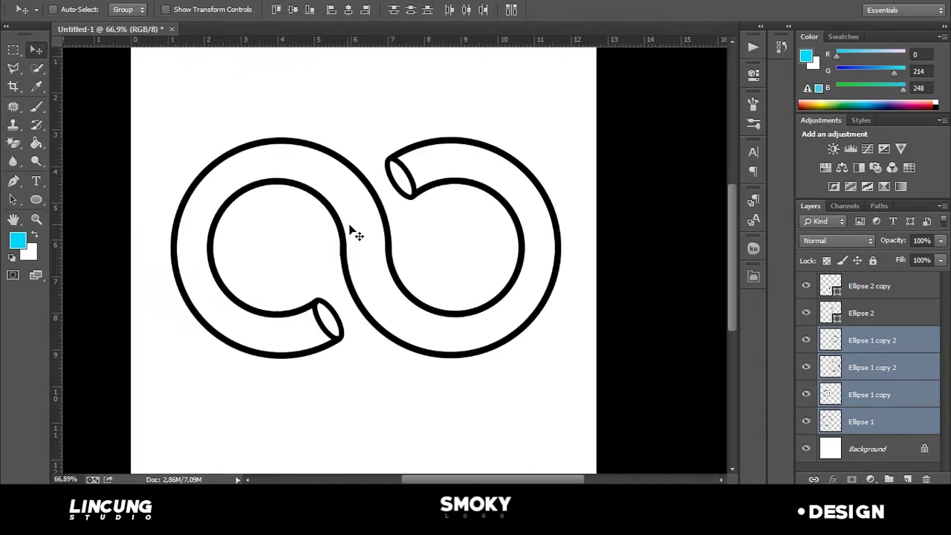
# Erase the middle crossing of the Ellipse 2 copy ring using a curved cutting path.
pyautogui.keyDown('ctrl'); pyautogui.click(872, 313); pyautogui.keyUp('ctrl')
pyautogui.keyDown('ctrl'); pyautogui.click(869, 285); pyautogui.keyUp('ctrl')
pyautogui.keyDown('ctrl'); pyautogui.click(873, 313); pyautogui.keyUp('ctrl')
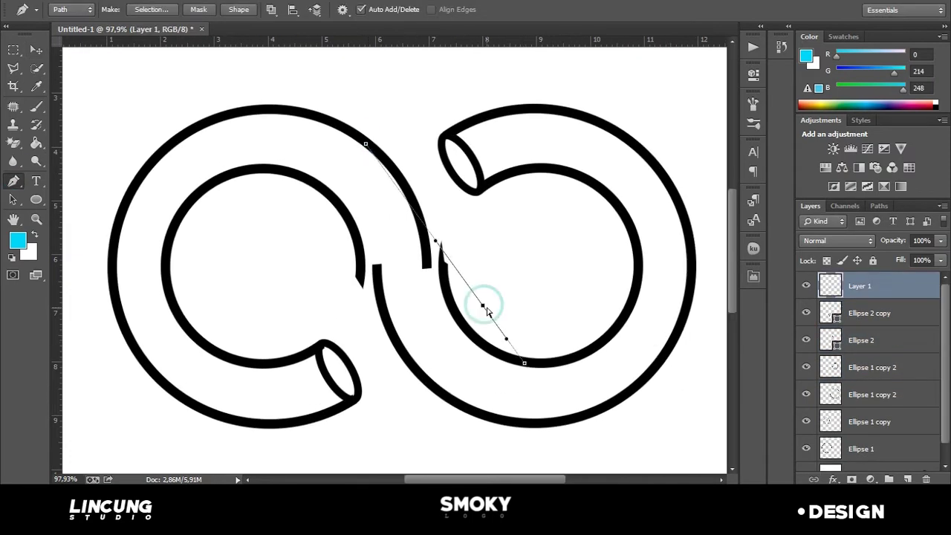
pyautogui.moveTo(413, 199); pyautogui.dragTo(429, 240)
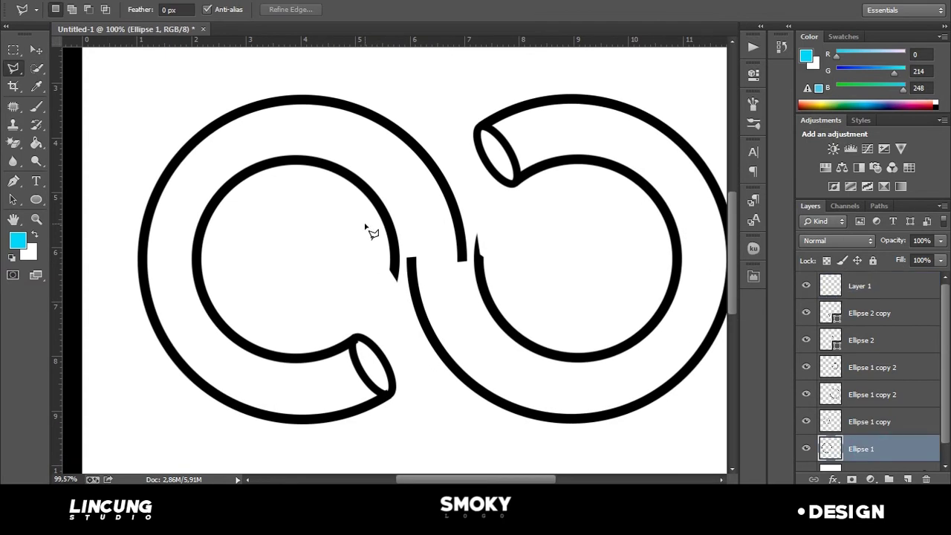
pyautogui.press('Delete')
pyautogui.hotkey('ctrl', 'd')
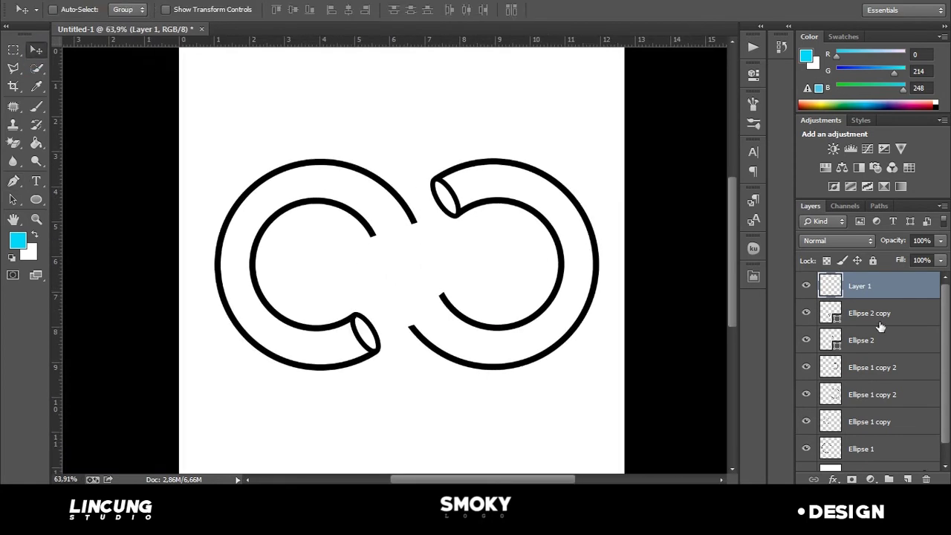
# Select the Ellipse 2 copy and Ellipse 1 copy 2 layers together.
pyautogui.click(873, 313)
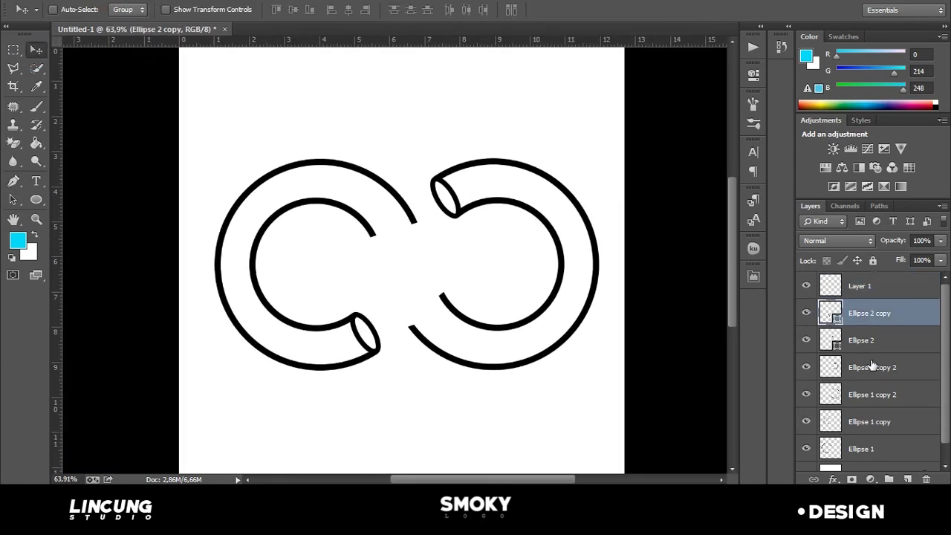
pyautogui.keyDown('ctrl'); pyautogui.click(873, 367); pyautogui.keyUp('ctrl')
pyautogui.keyDown('ctrl'); pyautogui.click(873, 394); pyautogui.keyUp('ctrl')
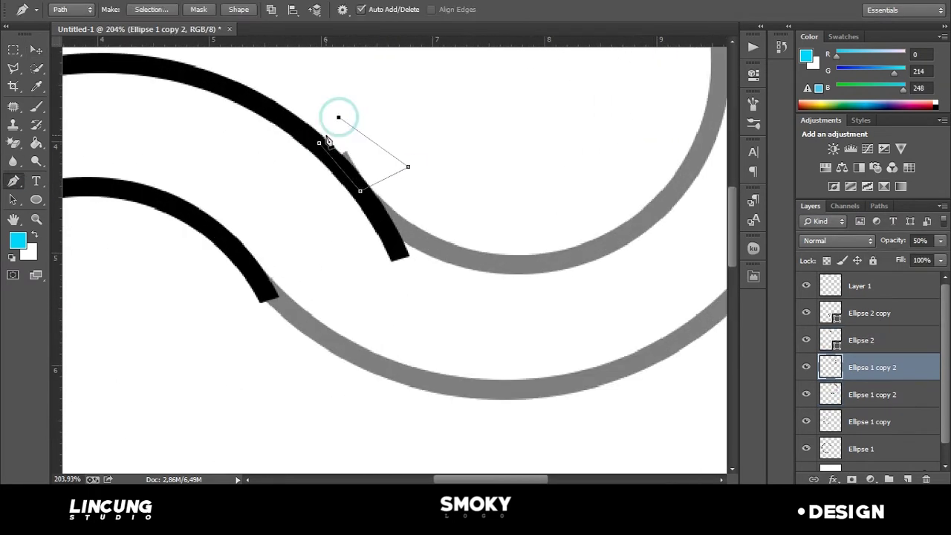
# Turn the drawn path into a selection and delete that ring section.
pyautogui.rightClick(457, 175)
pyautogui.rightClick(265, 357)
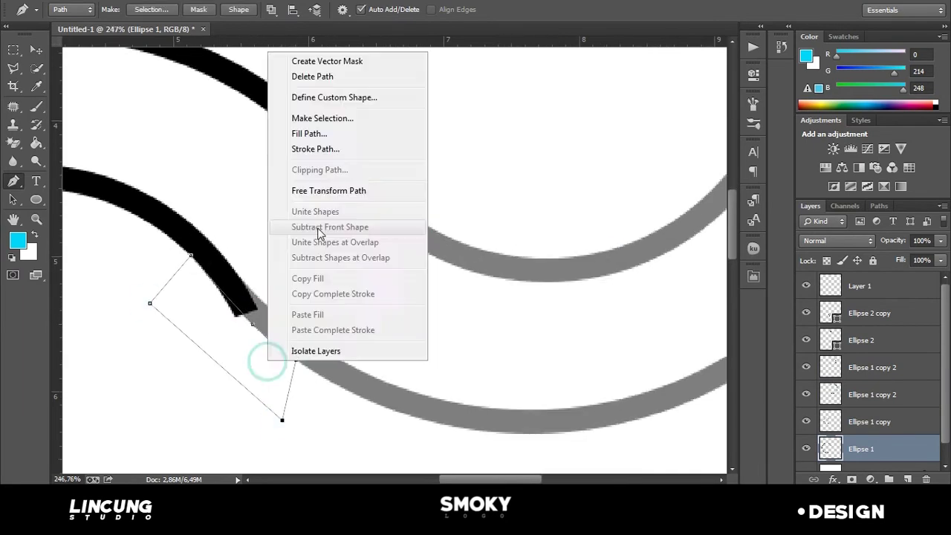
pyautogui.click(319, 117)
pyautogui.click(869, 395)
pyautogui.click(870, 367)
pyautogui.click(870, 421)
pyautogui.hotkey('ctrl', '0')
pyautogui.press('v')
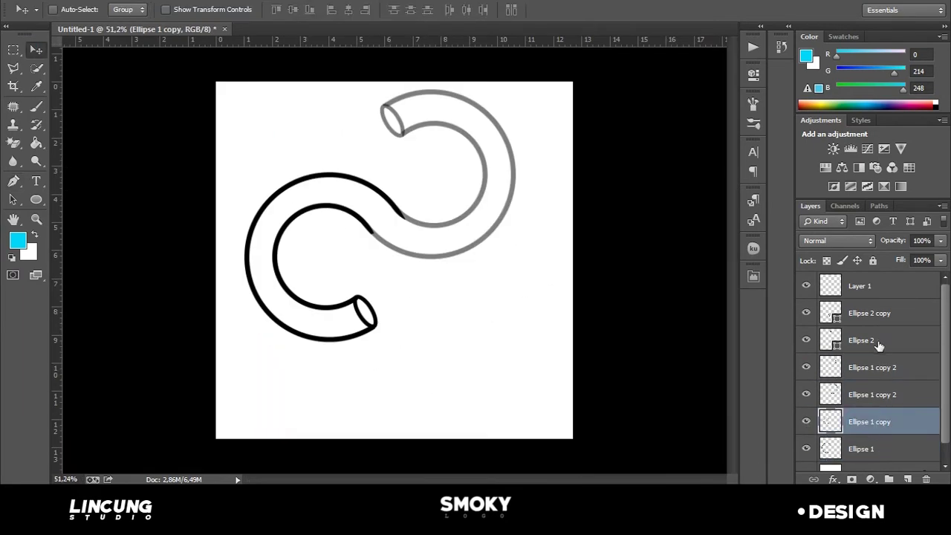
# Scale up and tilt all the shape layers, then group them into Group 1.
pyautogui.keyDown('shift'); pyautogui.click(862, 340); pyautogui.keyUp('shift')
pyautogui.keyDown('shift'); pyautogui.click(862, 286); pyautogui.keyUp('shift')
pyautogui.keyDown('shift'); pyautogui.click(862, 449); pyautogui.keyUp('shift')
pyautogui.hotkey('ctrl', 't')
pyautogui.moveTo(469, 179); pyautogui.dragTo(520, 138)
pyautogui.press('Return')
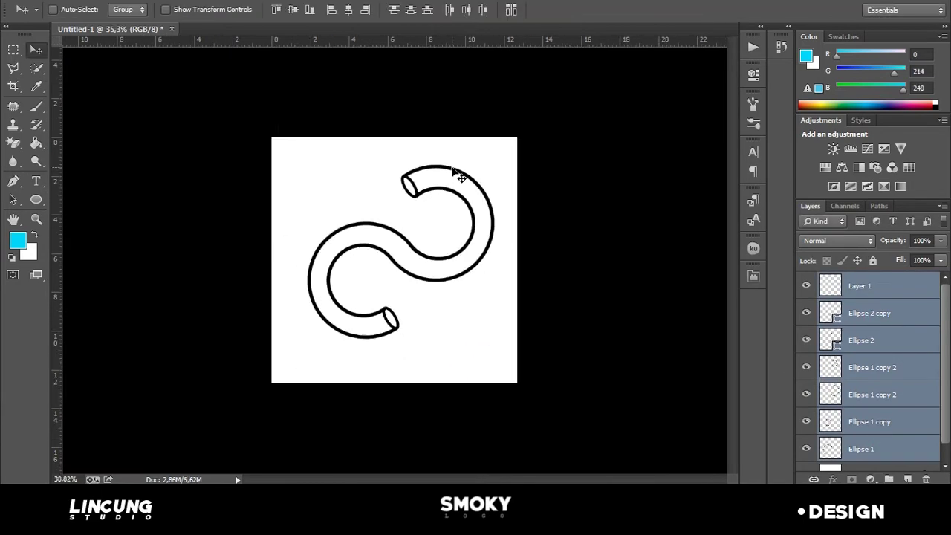
pyautogui.hotkey('ctrl', 'g')
# Trace a Pen path along the upper pipe end and add a new layer for colour.
pyautogui.click(15, 182)
pyautogui.scroll(2, 590, 198)
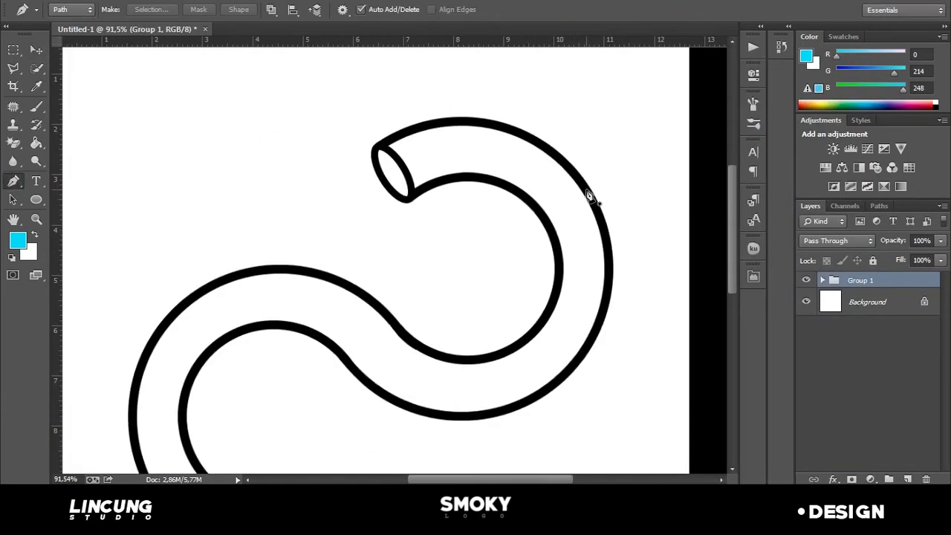
pyautogui.scroll(2, 590, 198)
pyautogui.click(592, 187)
pyautogui.moveTo(535, 222); pyautogui.dragTo(551, 222)
pyautogui.hotkey('ctrl', 'shift', 'alt', 'n')
pyautogui.rightClick(572, 219)
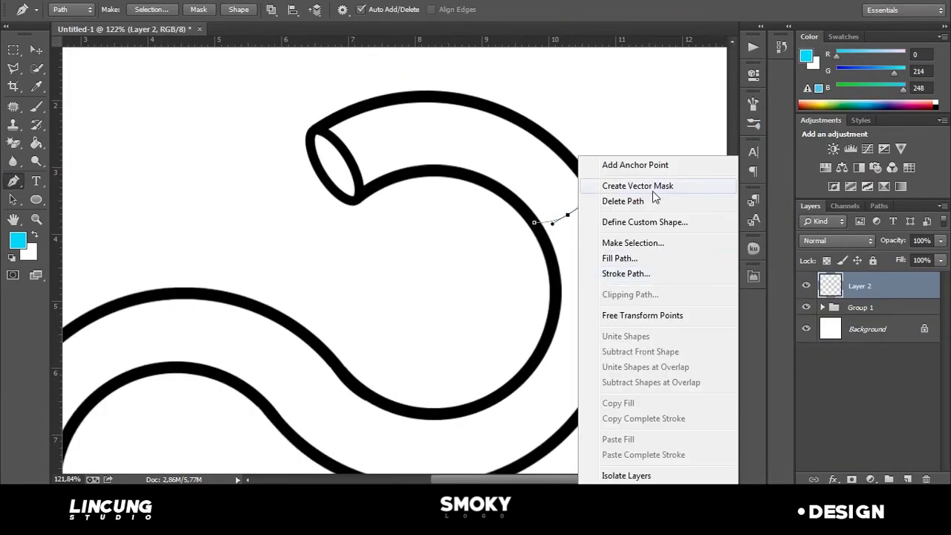
pyautogui.press('Escape')
pyautogui.press('d')
# Rasterize the shape layer and outline the upper pipe end's inner edge for the yellow fill.
pyautogui.rightClick(870, 286)
pyautogui.click(773, 163)
pyautogui.press('l')
pyautogui.click(516, 236)
pyautogui.click(535, 192)
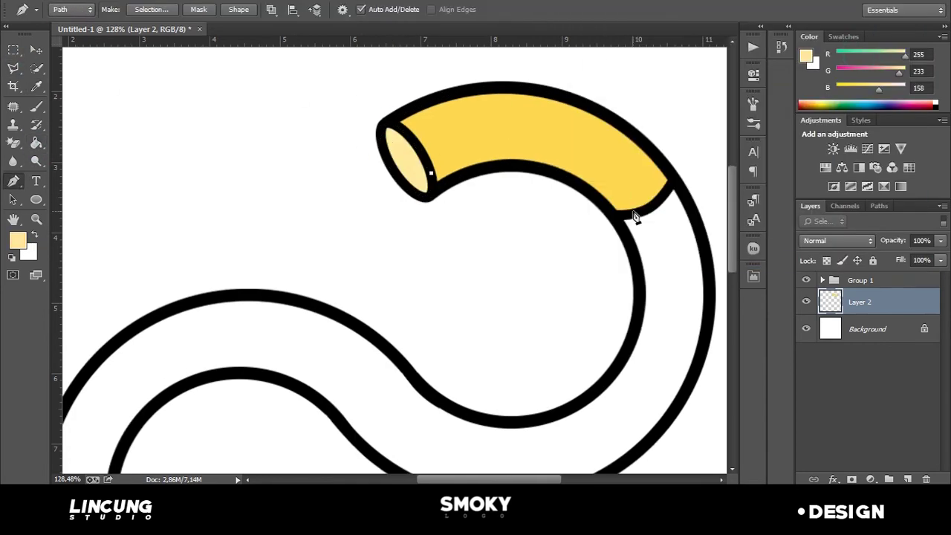
pyautogui.moveTo(636, 218); pyautogui.dragTo(543, 161)
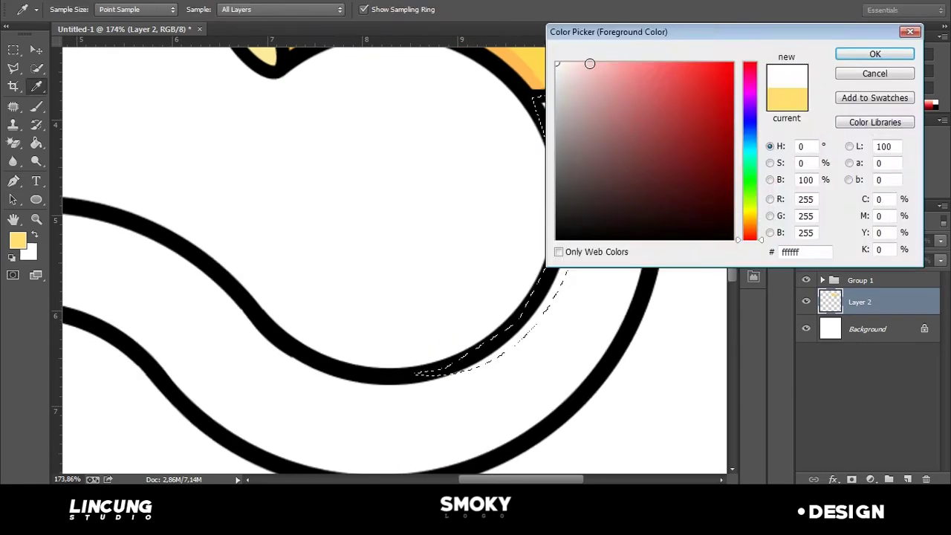
# Trace the lower tube opening with a Pen path and apply the resized ellipse shading.
pyautogui.click(13, 181)
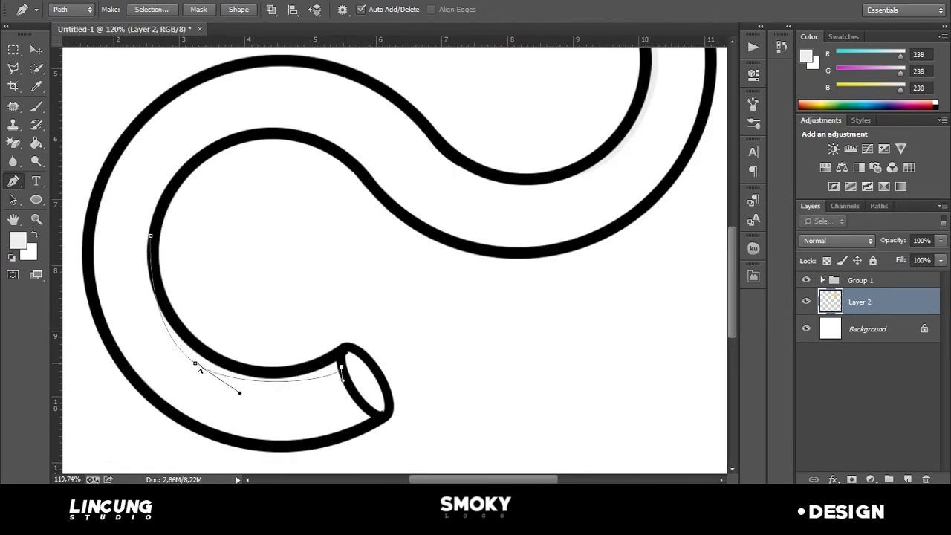
pyautogui.click(249, 384)
pyautogui.scroll(2, 341, 377)
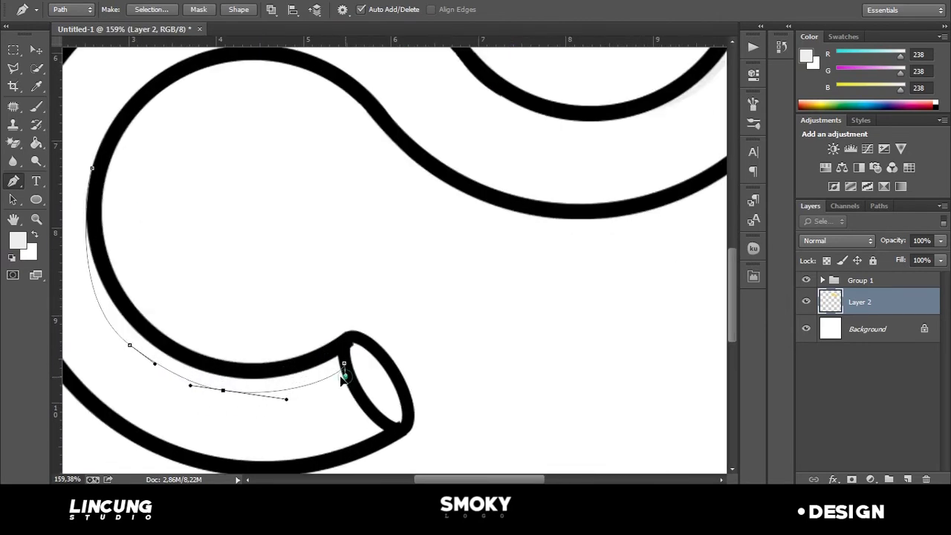
pyautogui.moveTo(98, 170); pyautogui.dragTo(107, 256)
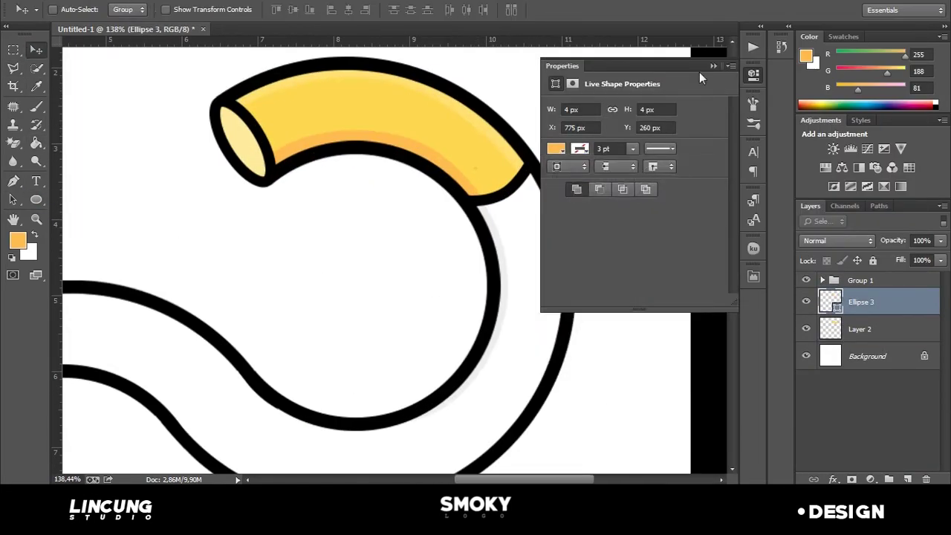
pyautogui.press('Return')
pyautogui.hotkey('alt', '[')
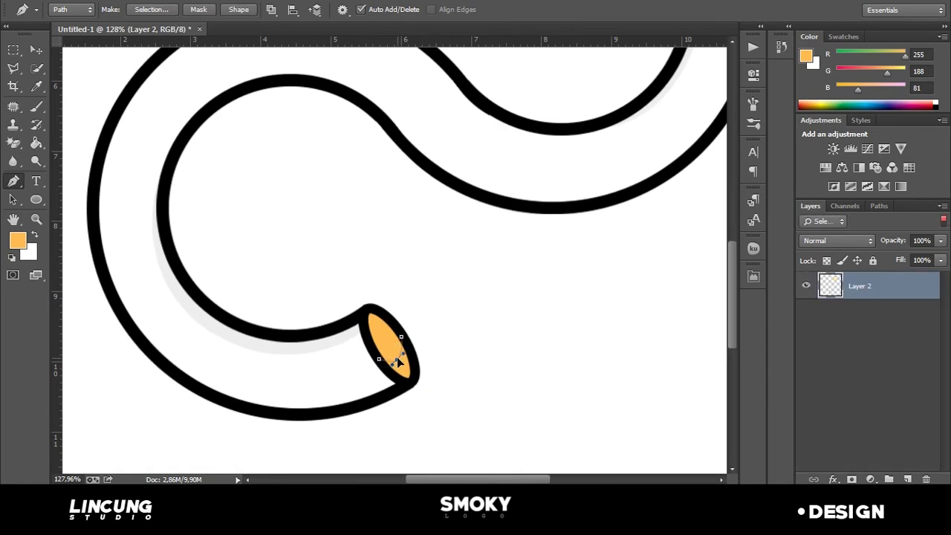
pyautogui.click(422, 373)
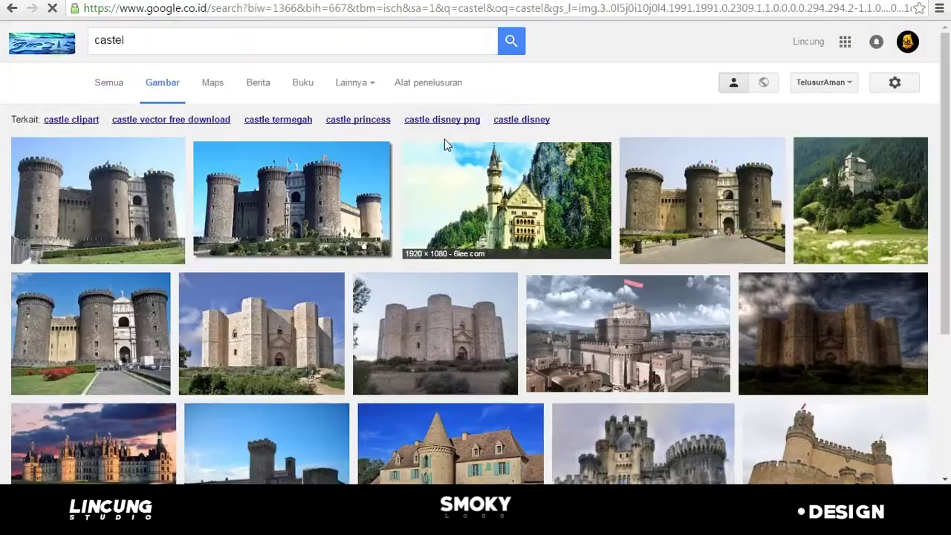
# Find the black-and-white Castel Henriette photo among the castle results and save it.
pyautogui.scroll(-5, 521, 156)
pyautogui.scroll(-5, 590, 174)
pyautogui.scroll(-5, 598, 190)
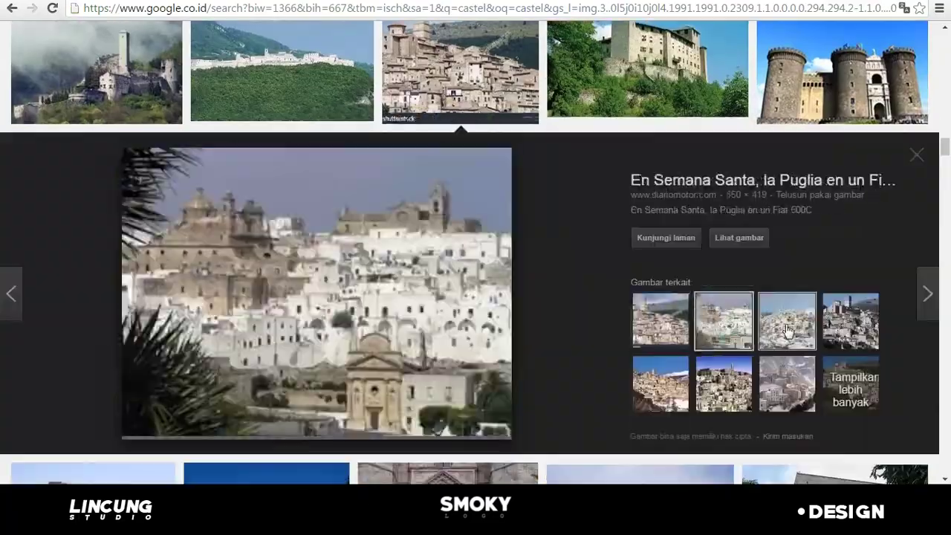
pyautogui.scroll(-5, 425, 333)
pyautogui.scroll(-5, 633, 258)
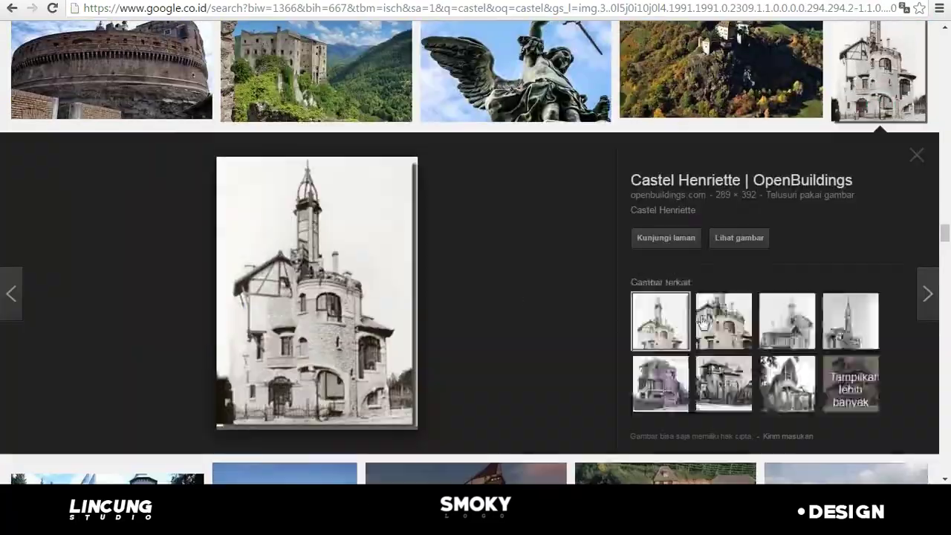
pyautogui.click(724, 361)
pyautogui.rightClick(402, 212)
pyautogui.click(425, 333)
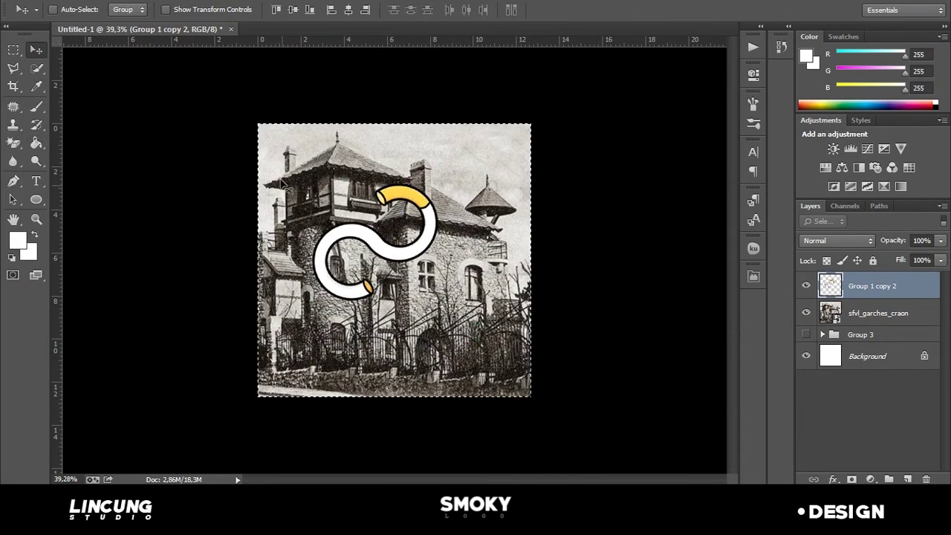
# Enlarge the castle photo layer to fill the canvas behind the logo.
pyautogui.click(877, 313)
pyautogui.hotkey('ctrl', 't')
pyautogui.moveTo(161, 124); pyautogui.dragTo(145, 121)
pyautogui.press('Return')
pyautogui.click(871, 479)
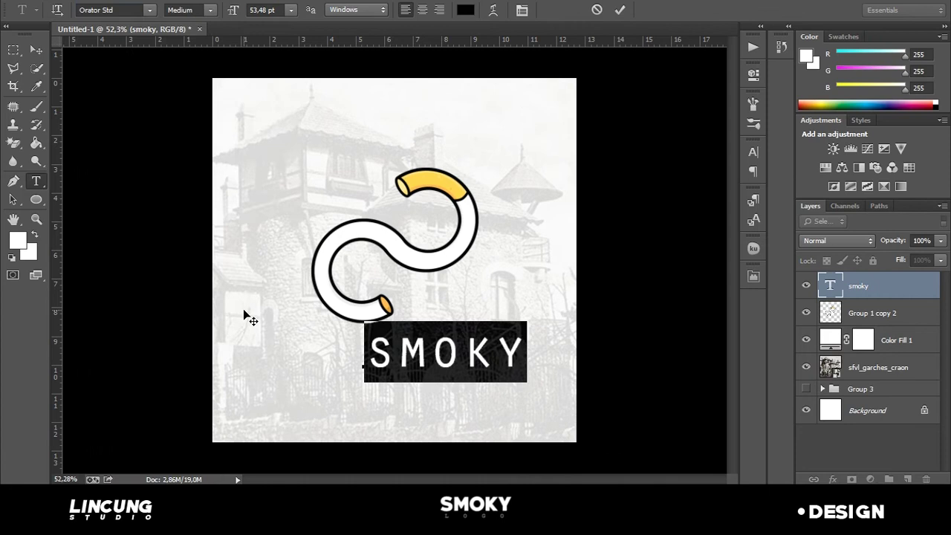
# Try Prestige Elite Std and Myra 4F Caps on SMOKY, then settle on a condensed font.
pyautogui.click(241, 197)
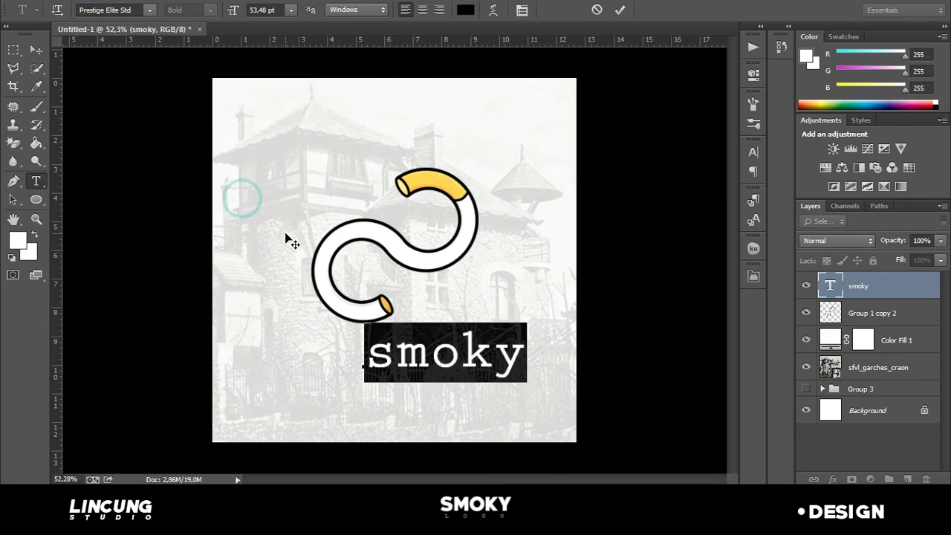
pyautogui.click(149, 9)
pyautogui.scroll(10, 275, 159)
pyautogui.scroll(10, 276, 159)
pyautogui.scroll(10, 275, 160)
pyautogui.moveTo(293, 152); pyautogui.dragTo(292, 256)
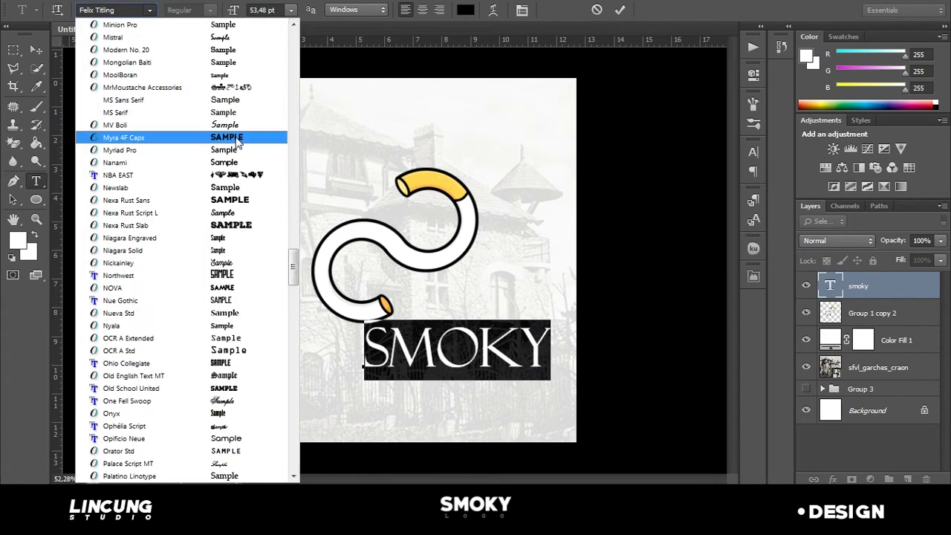
pyautogui.click(119, 134)
pyautogui.click(150, 10)
pyautogui.click(119, 51)
pyautogui.hotkey('ctrl', 't')
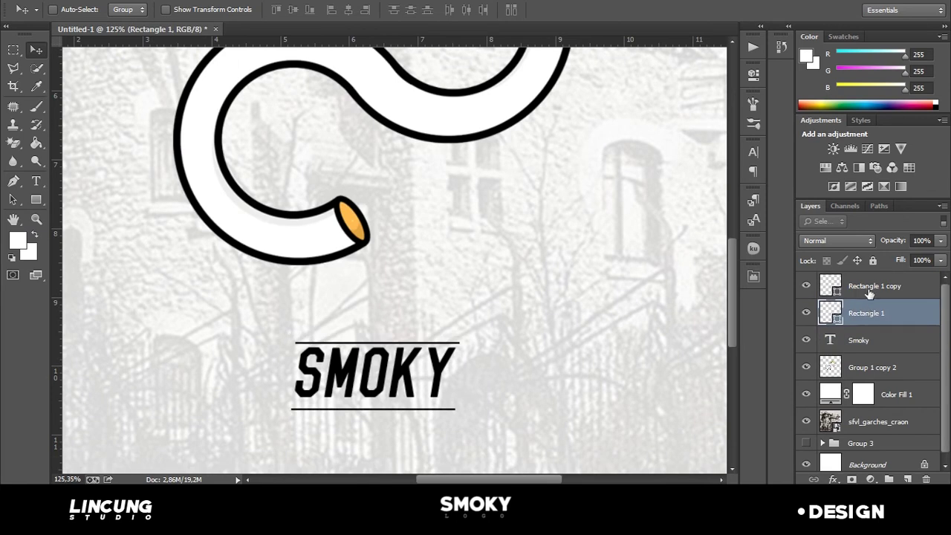
# Combine the SMOKY text, line and TM layers, then group them with the tube logo.
pyautogui.click(869, 293)
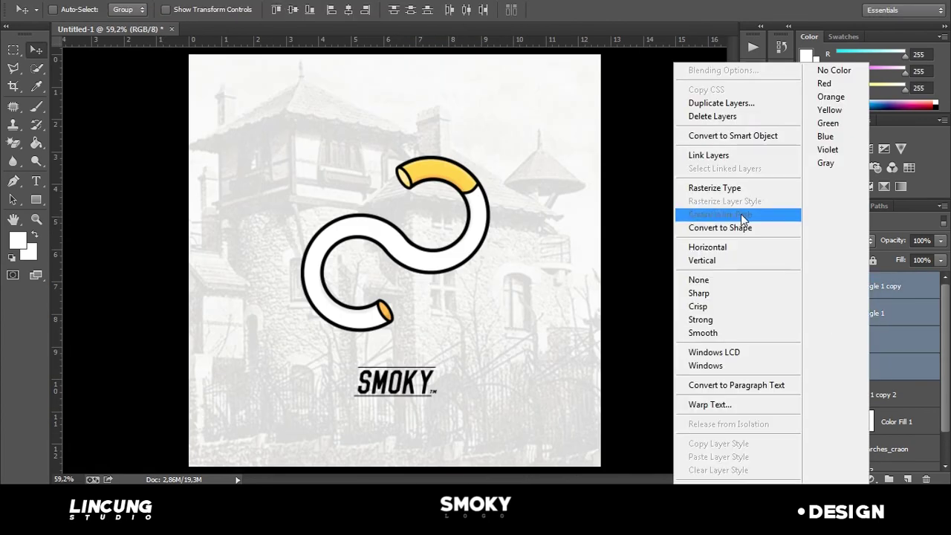
pyautogui.click(871, 299)
pyautogui.hotkey('ctrl', 'e')
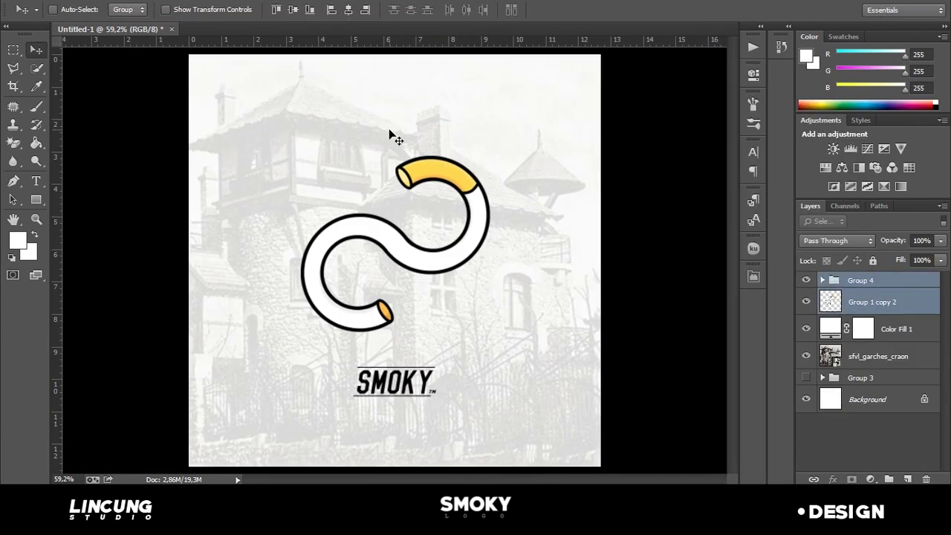
pyautogui.scroll(-1, 391, 136)
pyautogui.click(877, 279)
pyautogui.hotkey('ctrl', 'g')
pyautogui.scroll(1, 360, 195)
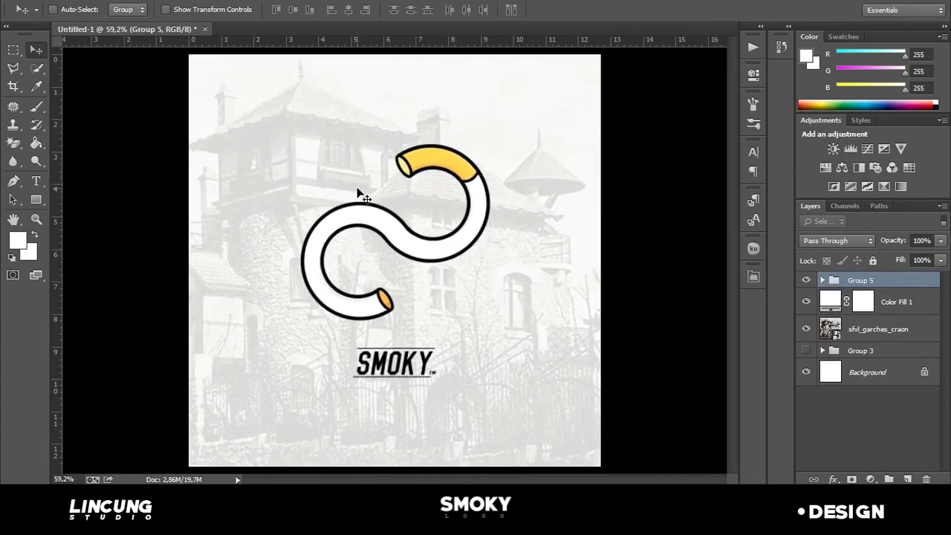